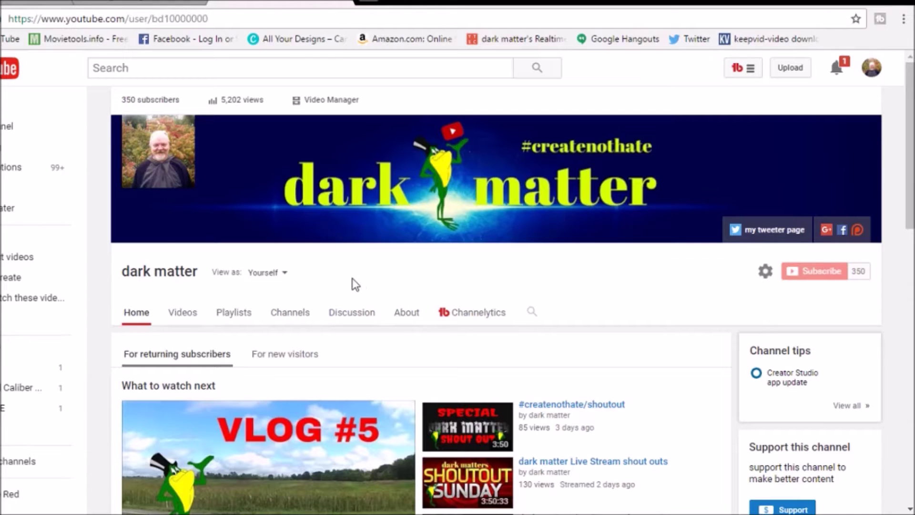
Step: Open Video Manager to list the channel's 93 uploaded videos
left_click(332, 101)
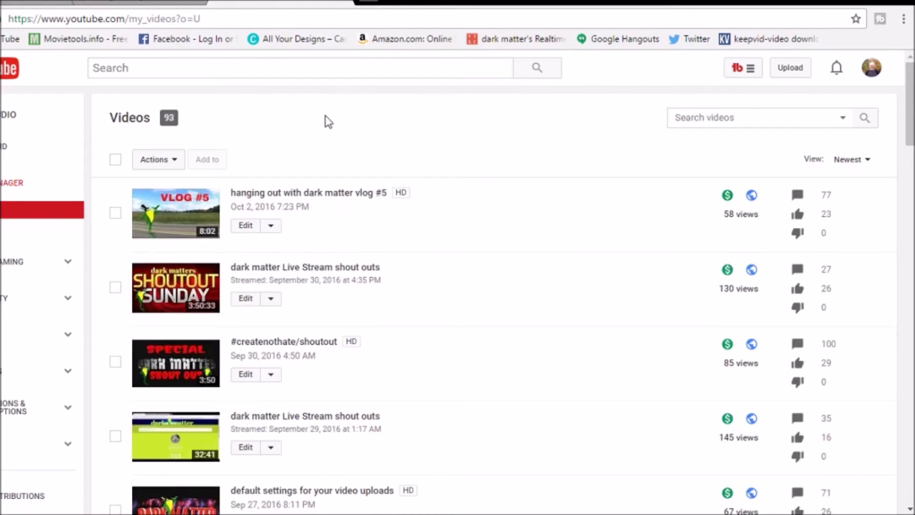
Step: Scroll to the bottom of the first page of uploads and go to page 2
scroll(326, 136, "down", 2)
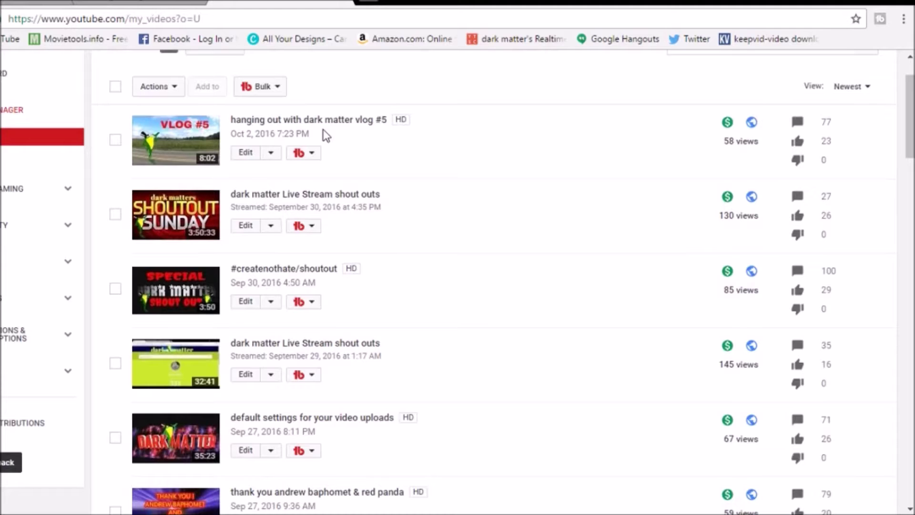
scroll(326, 135, "down", 2)
scroll(326, 135, "down", 6)
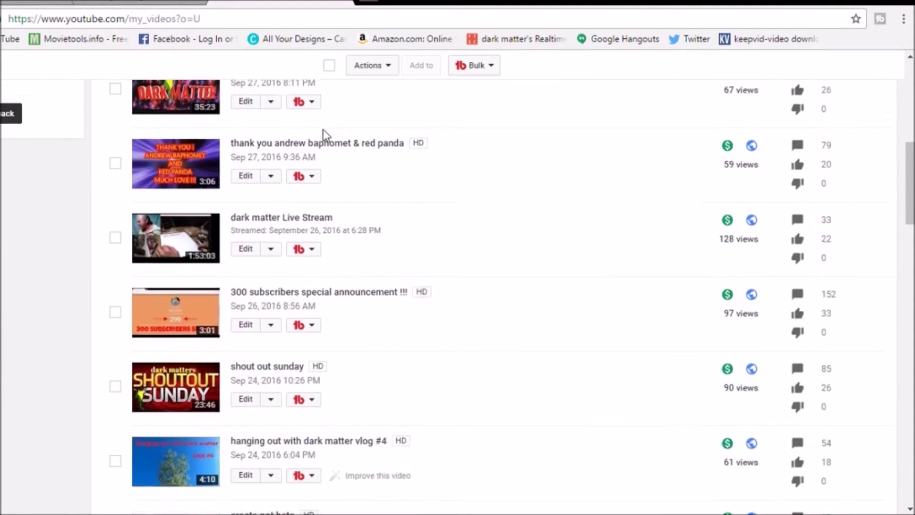
scroll(323, 130, "down", 4)
scroll(326, 136, "down", 5)
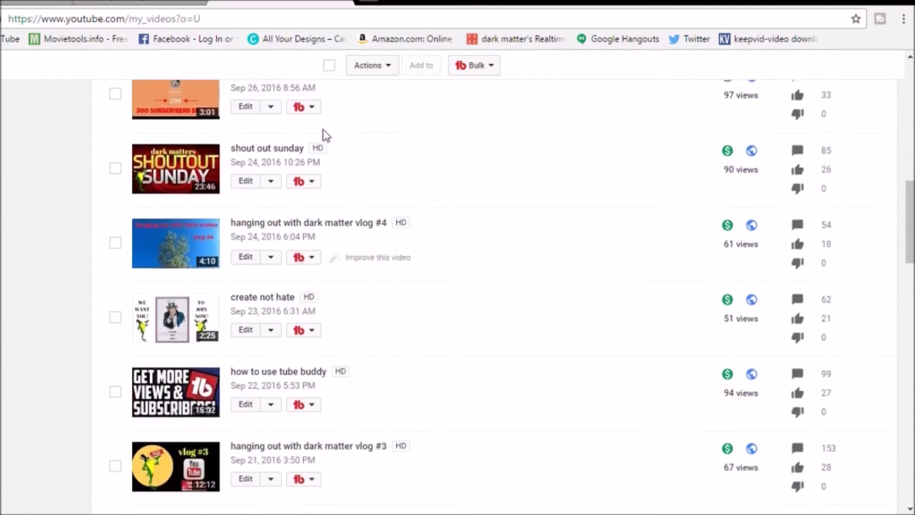
scroll(324, 135, "down", 5)
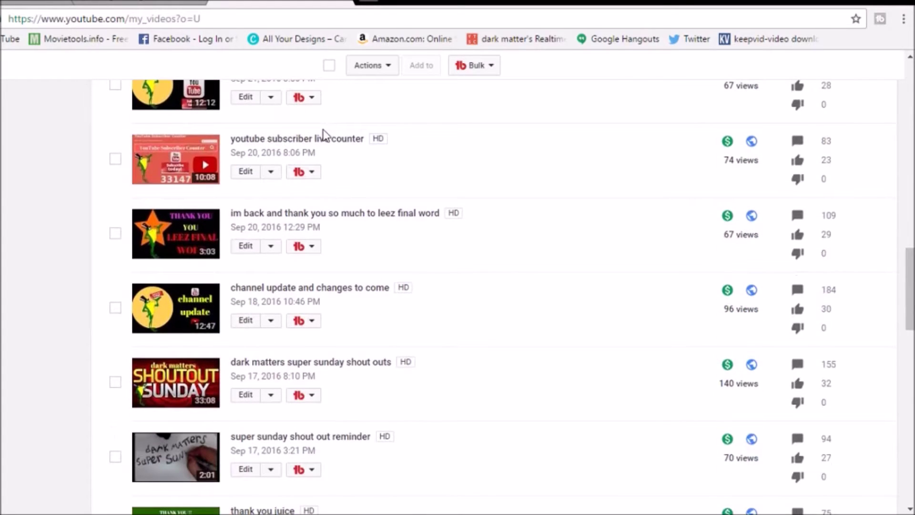
scroll(323, 133, "down", 12)
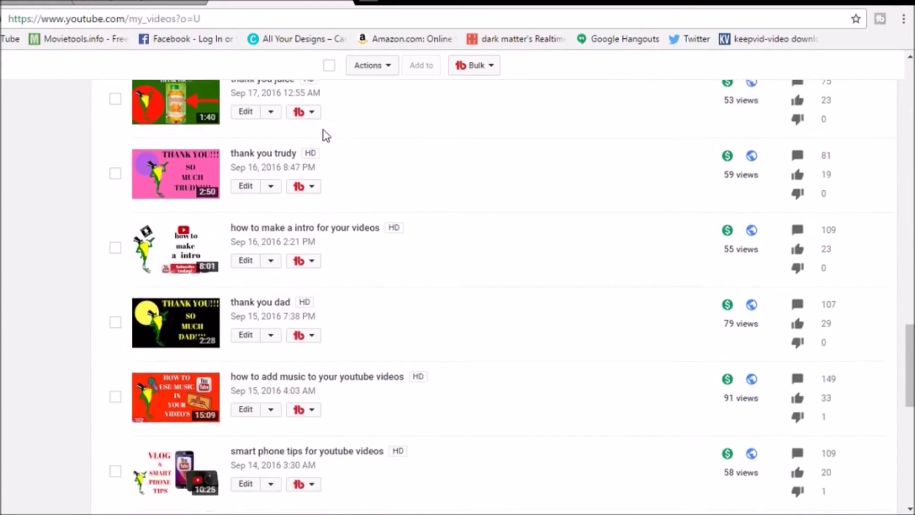
scroll(322, 134, "down", 10)
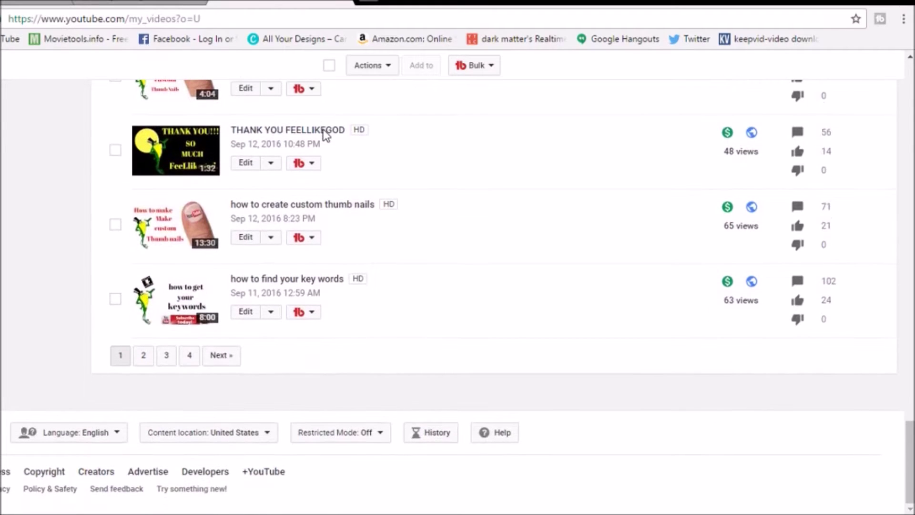
left_click(147, 356)
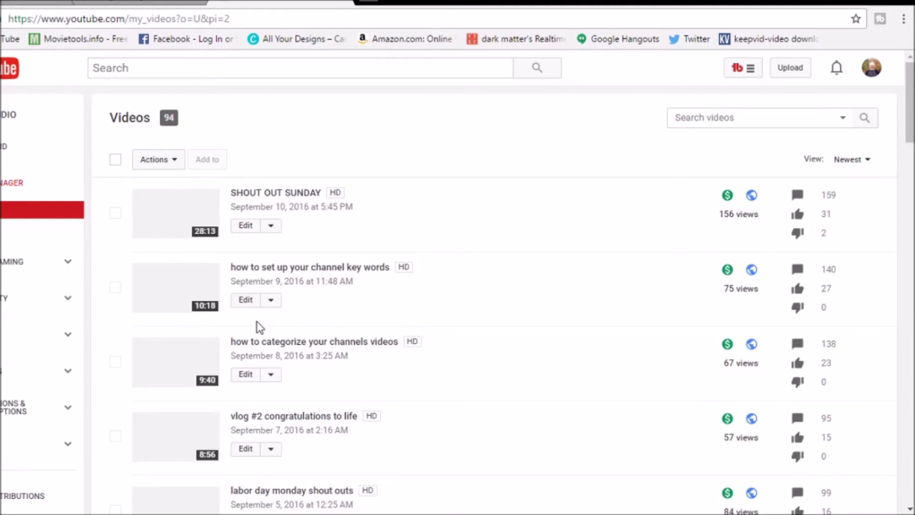
Step: Scroll through page 2 until the 'egg in a bottle fail' video row is visible
scroll(257, 327, "down", 5)
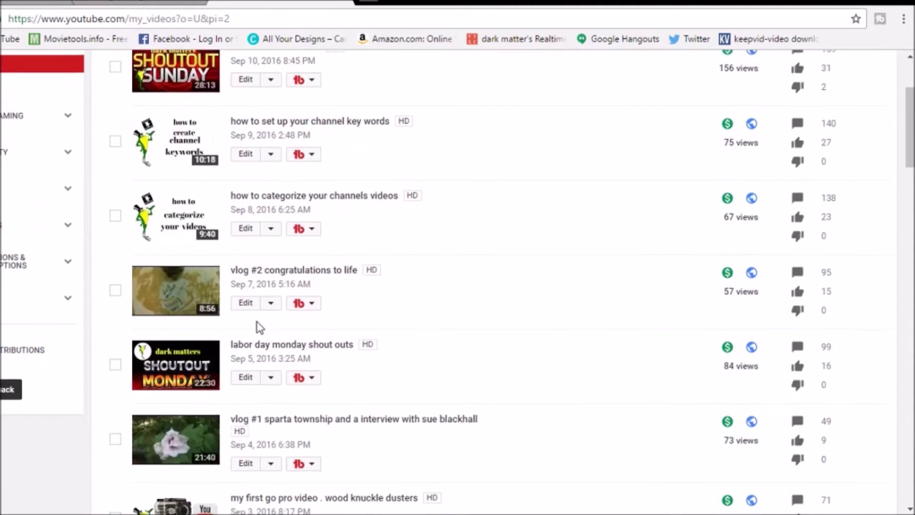
scroll(257, 327, "down", 8)
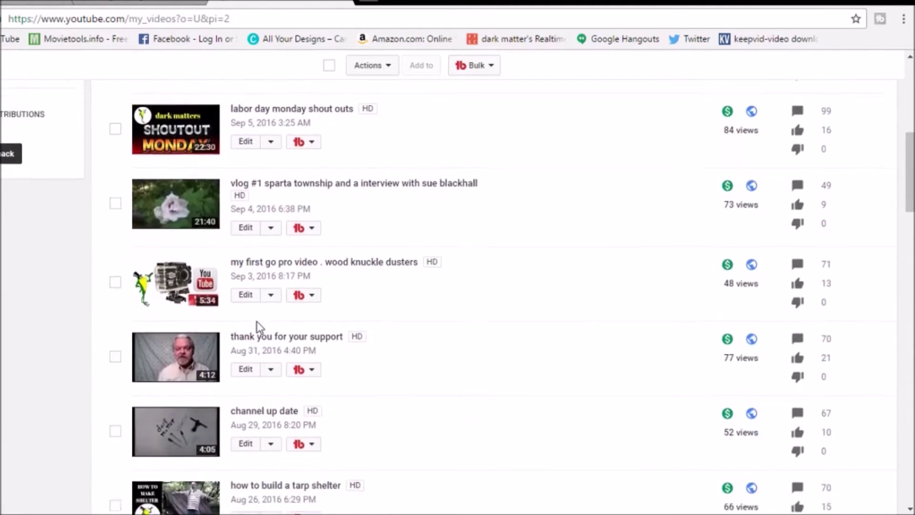
scroll(257, 328, "down", 10)
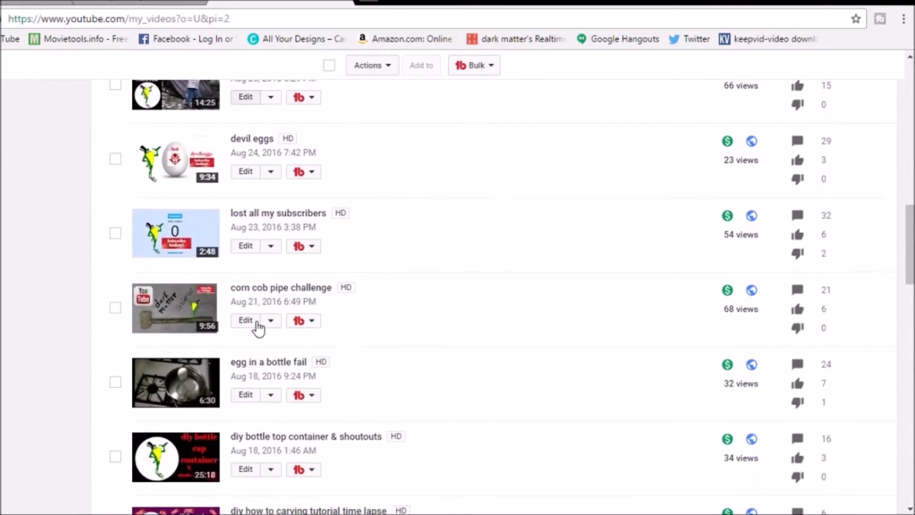
scroll(258, 328, "down", 3)
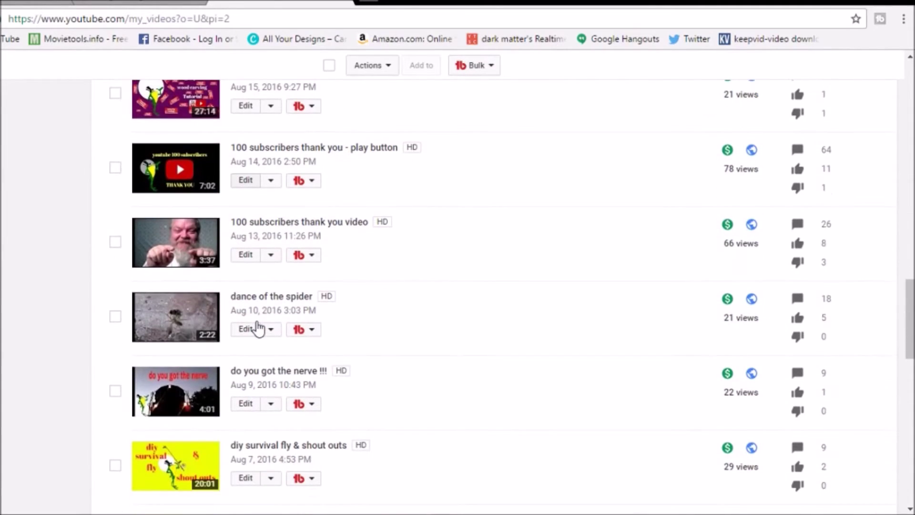
scroll(258, 328, "down", 9)
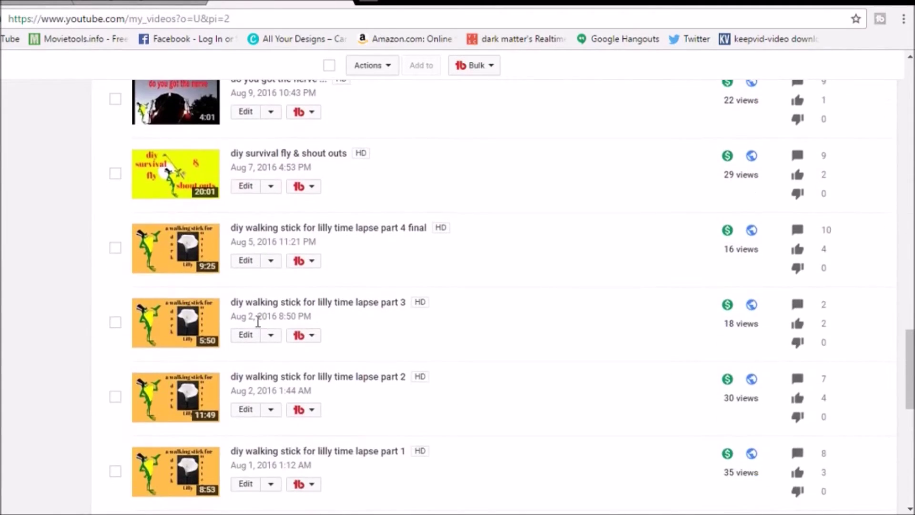
scroll(257, 324, "down", 8)
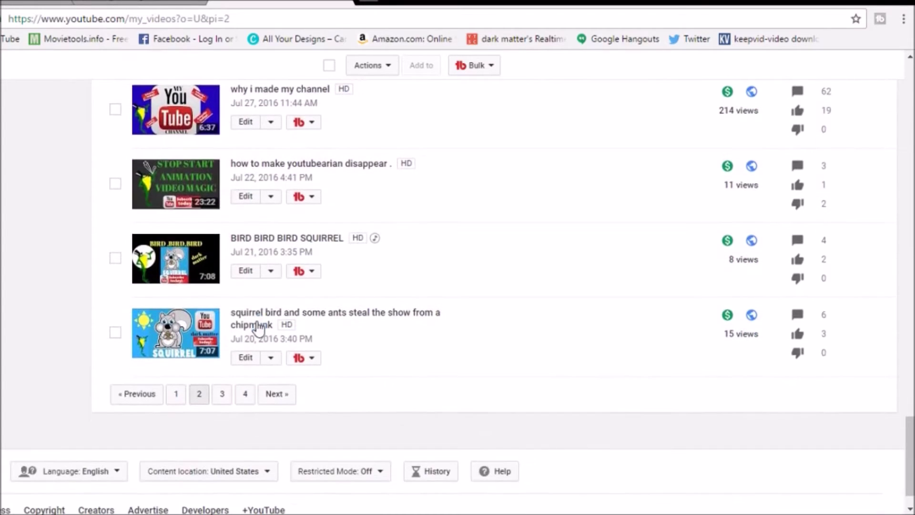
scroll(258, 328, "up", 12)
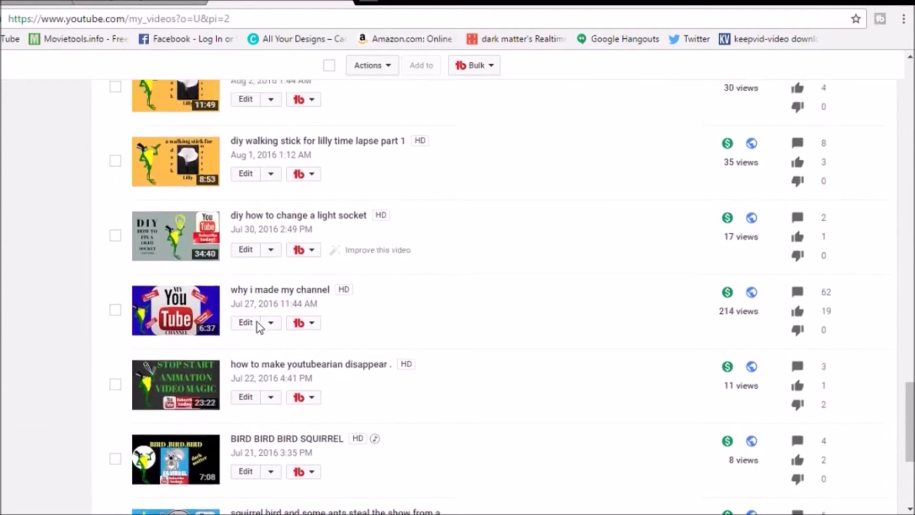
scroll(258, 328, "up", 6)
scroll(258, 328, "down", 2)
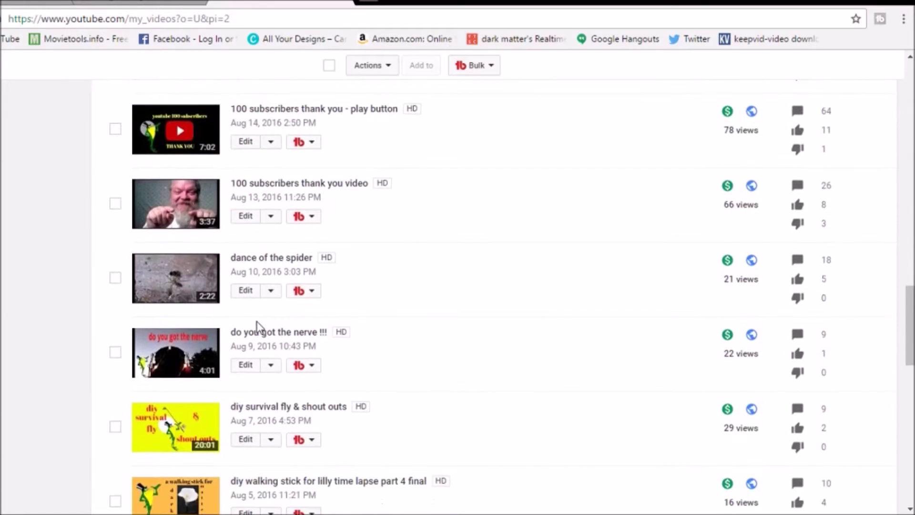
scroll(258, 328, "up", 6)
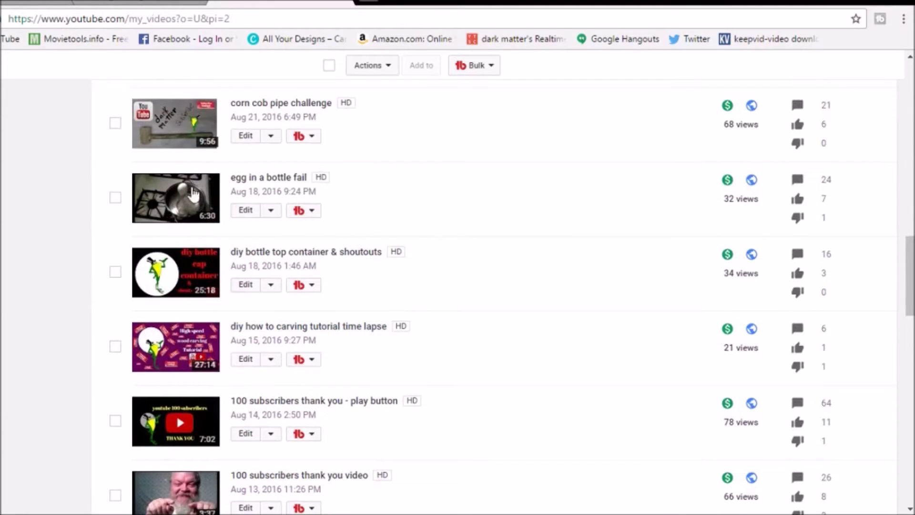
Step: Launch TubeBuddy's Thumbnail Generator from the 'egg in a bottle fail' video's tb menu
left_click(312, 211)
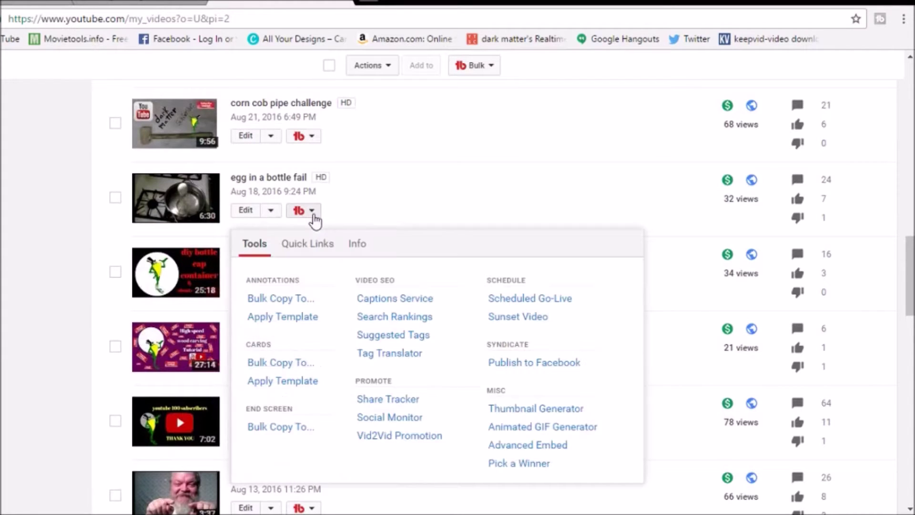
left_click(509, 408)
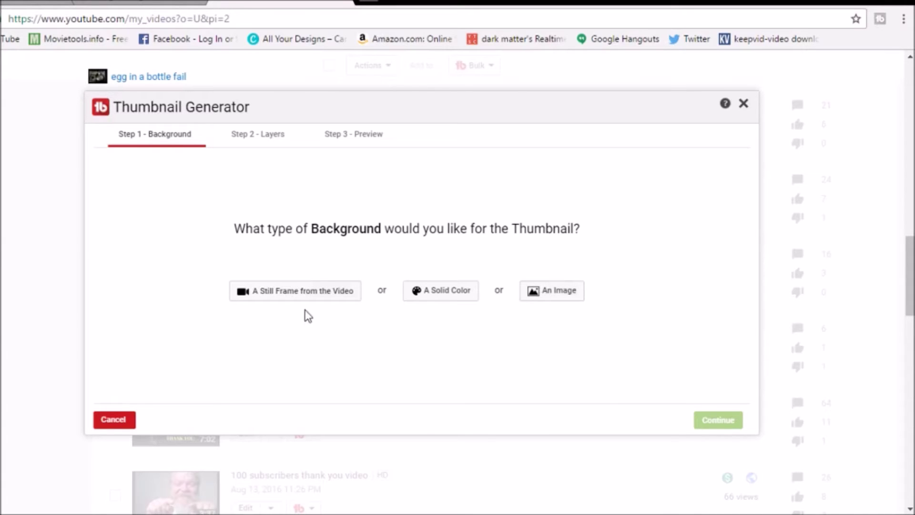
Step: Use the egg-over-bottle still frame at 1:43 as the thumbnail background
left_click(292, 299)
left_click(289, 294)
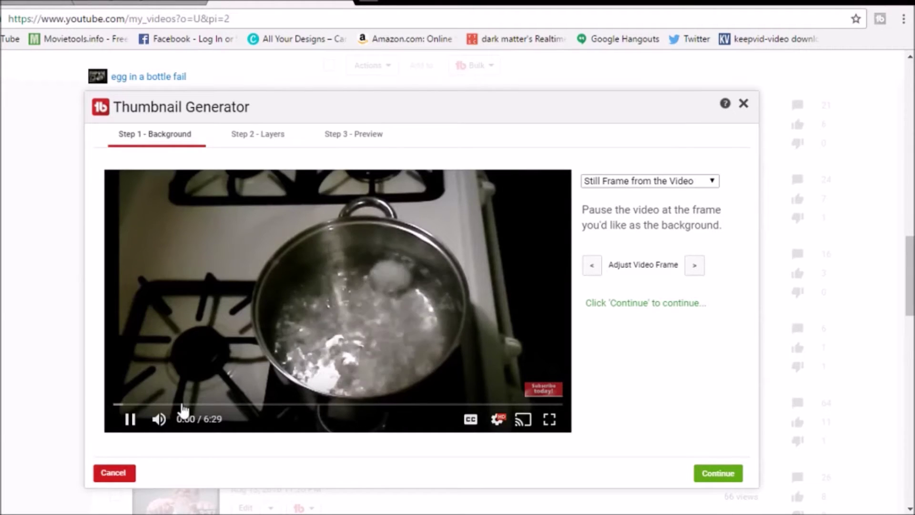
left_click(231, 405)
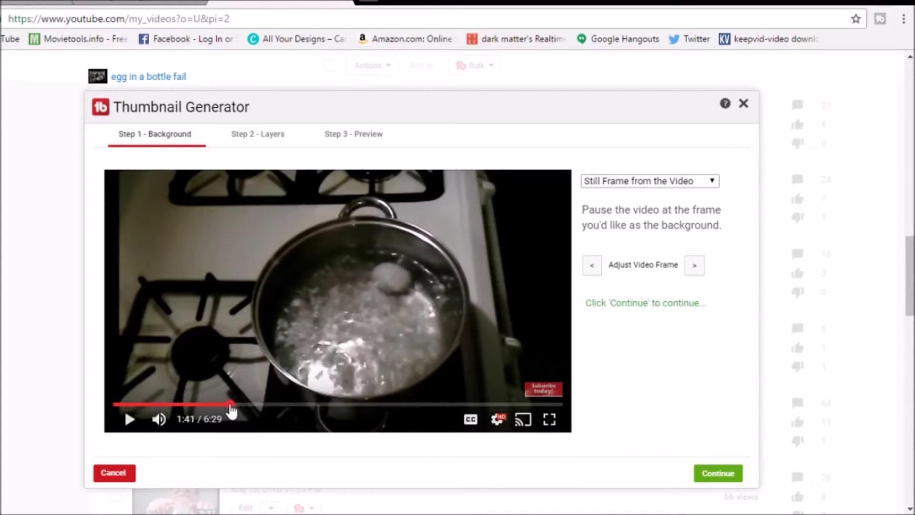
left_click(231, 409)
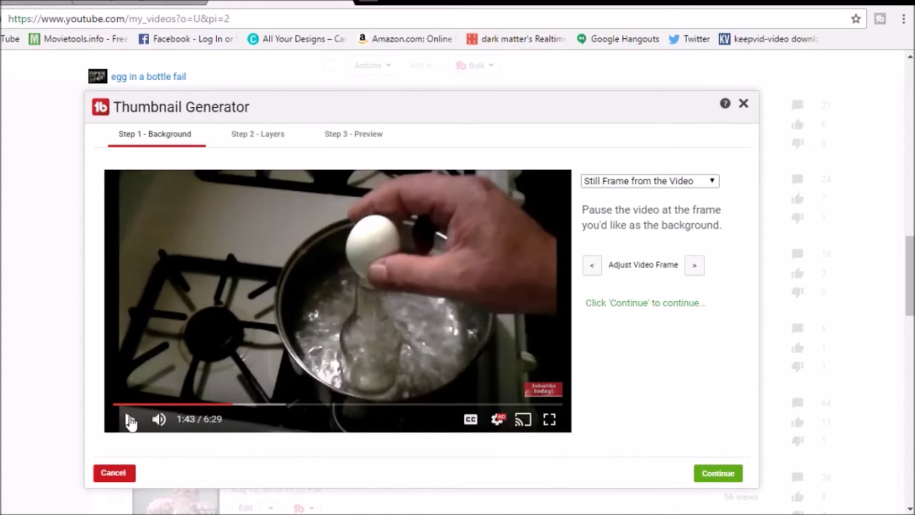
left_click(130, 420)
left_click(720, 473)
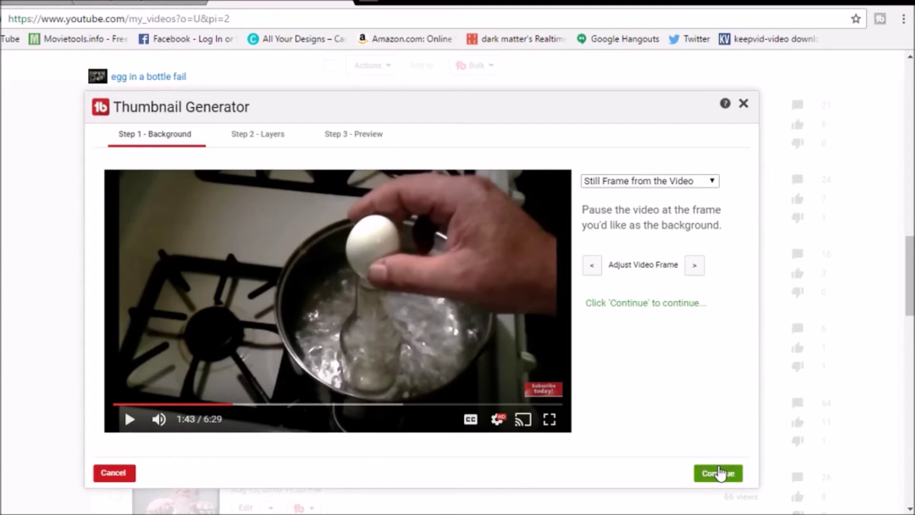
left_click(256, 136)
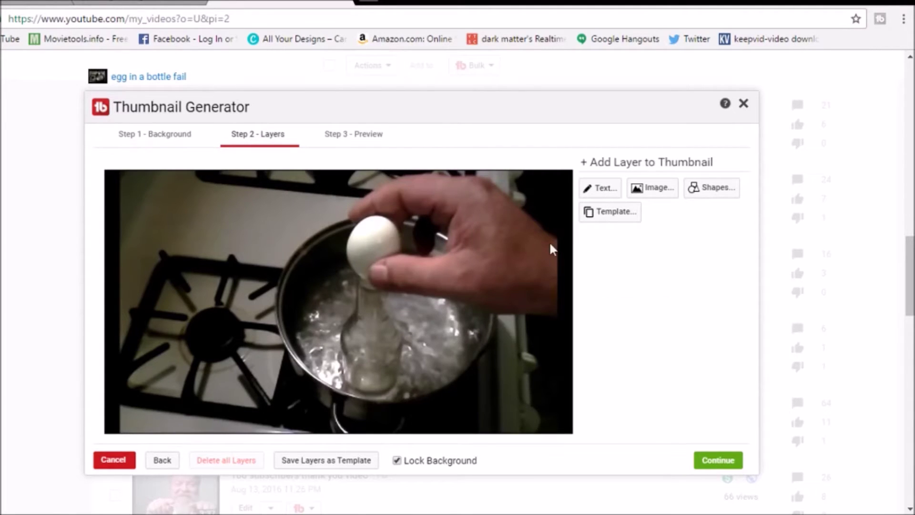
Step: Add a red 'EGG FAIL' text layer in Archivo Black XL
left_click(603, 191)
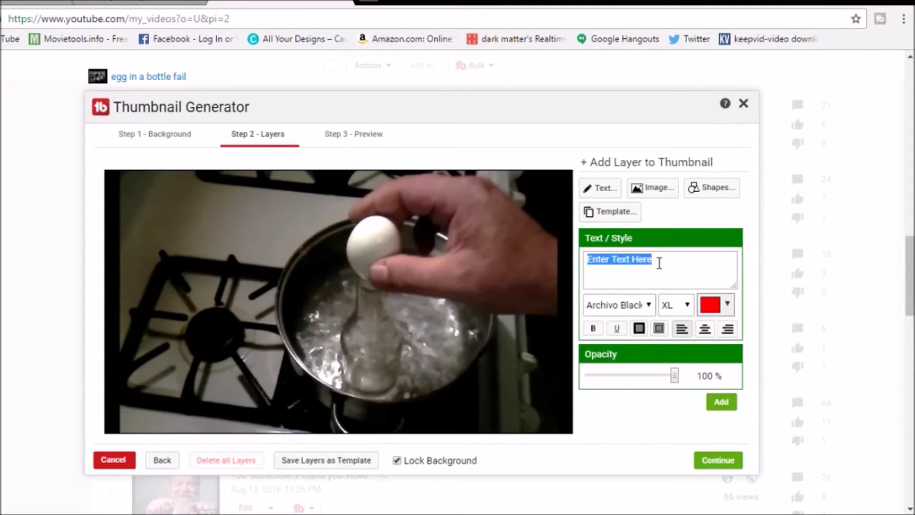
type("EGG")
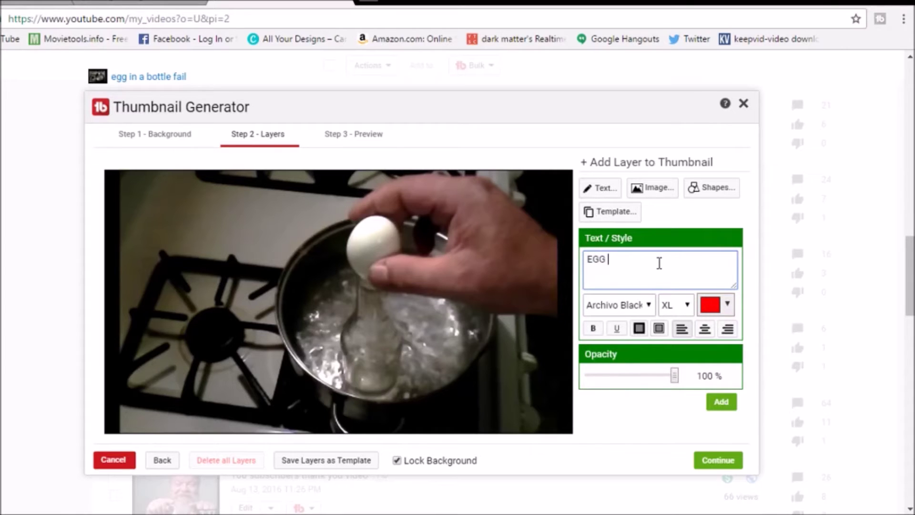
type(" FAIL")
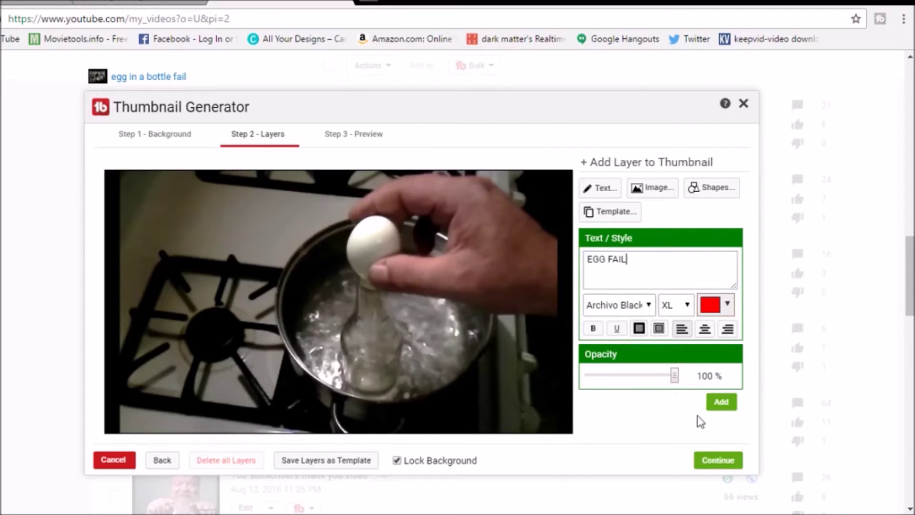
left_click(723, 403)
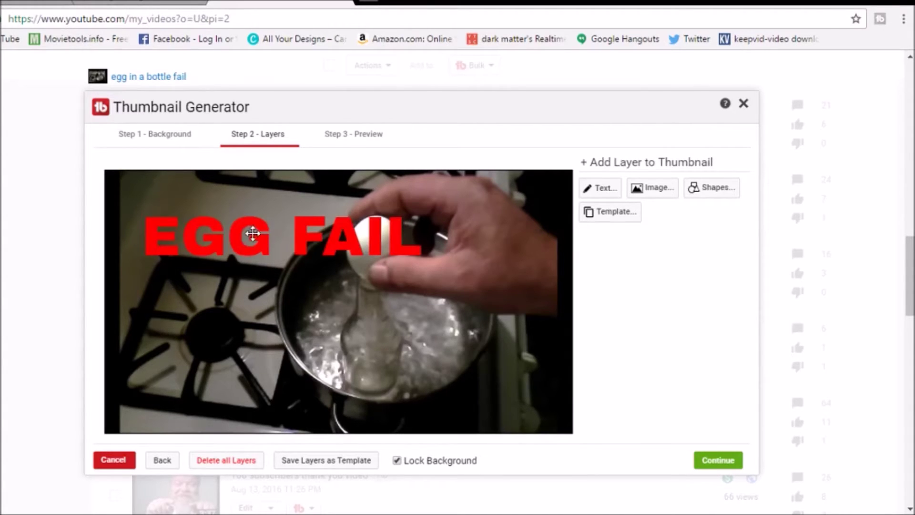
Step: Shrink the EGG FAIL text and move it to the upper-left corner
left_click(341, 229)
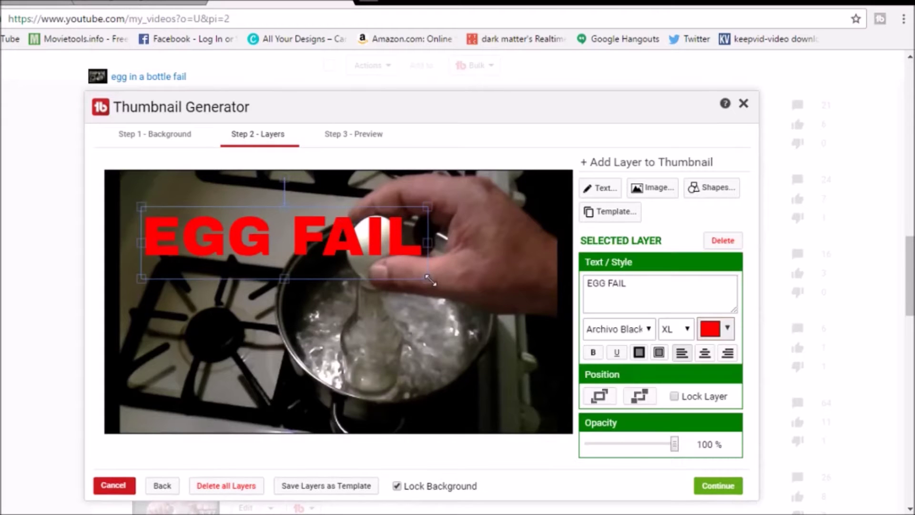
left_click_drag(427, 279, 322, 245)
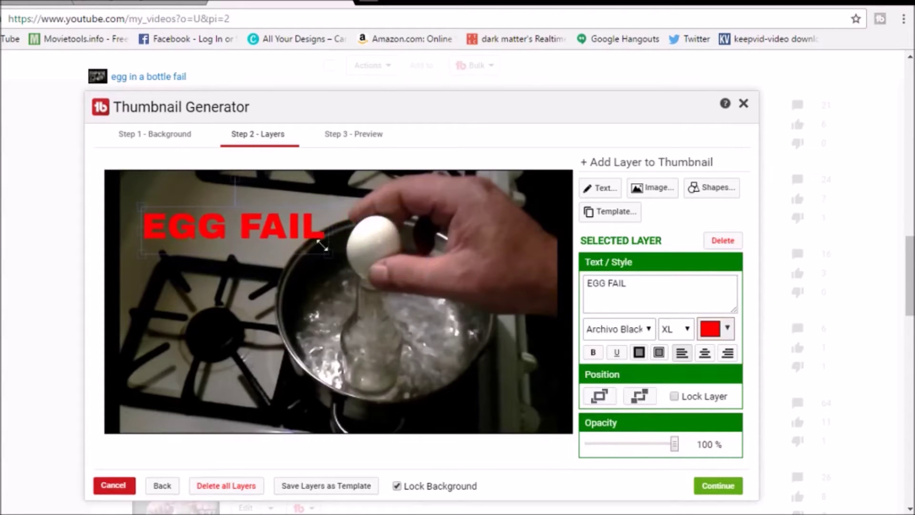
left_click_drag(237, 229, 229, 213)
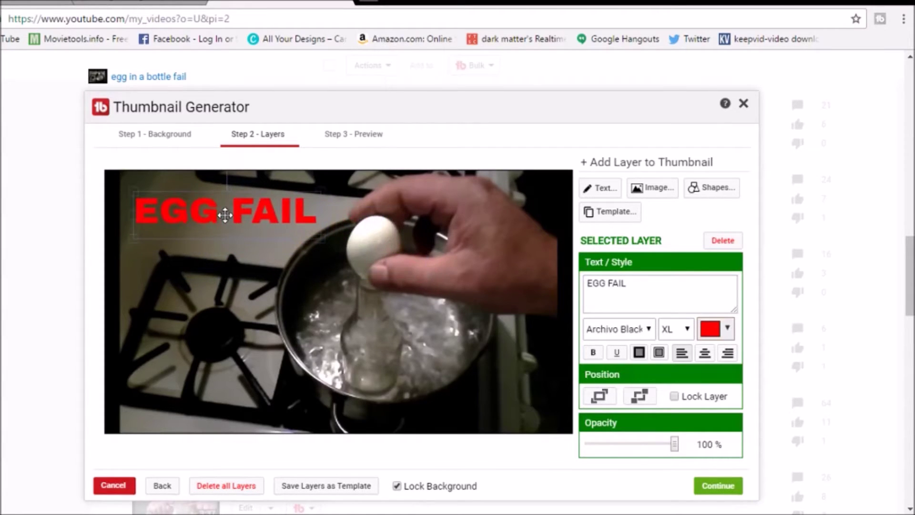
left_click(247, 253)
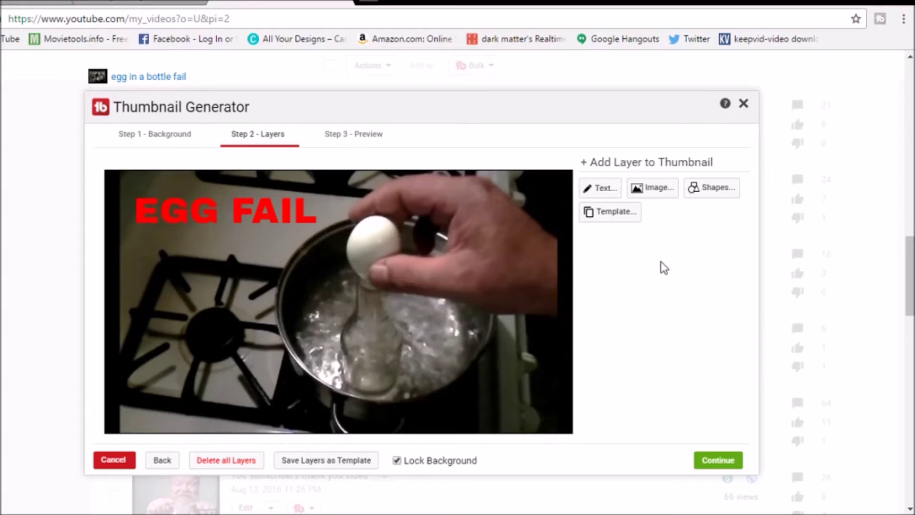
Step: Add the cartoon frog from the Custom image list to the thumbnail
left_click(651, 191)
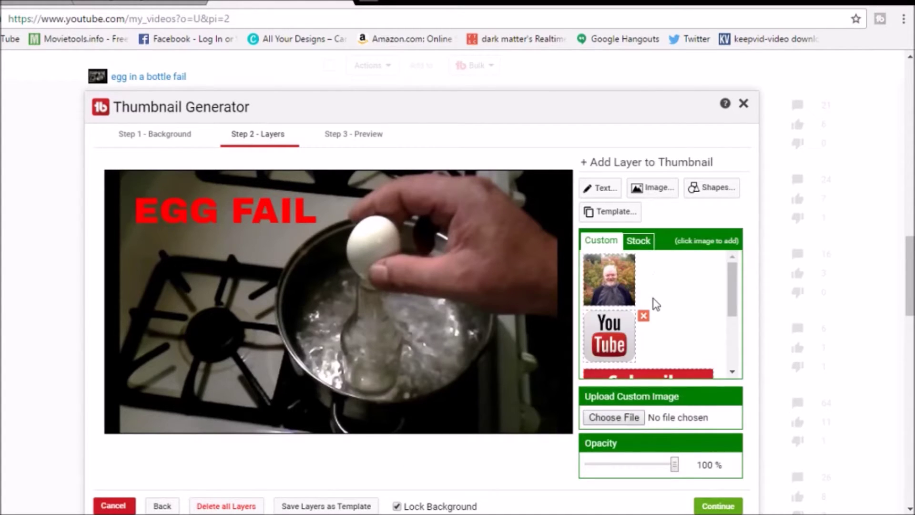
scroll(653, 298, "down", 3)
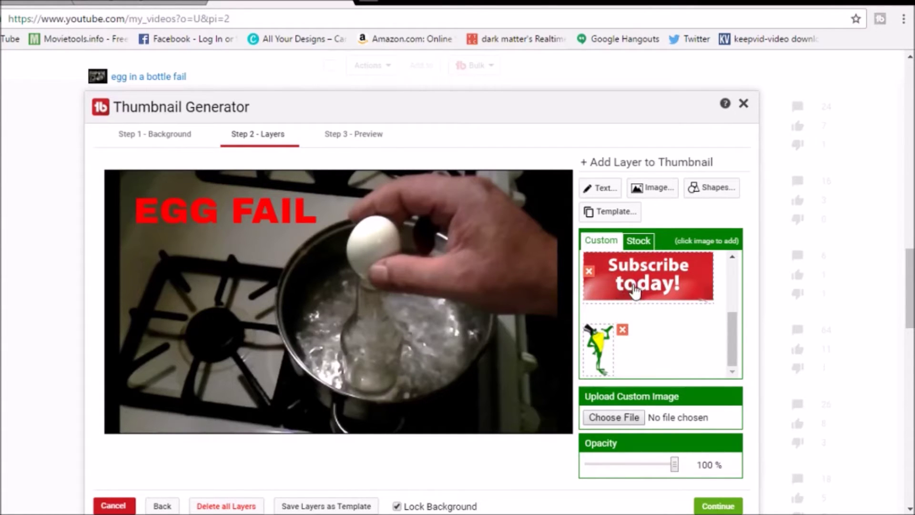
scroll(634, 293, "up", 3)
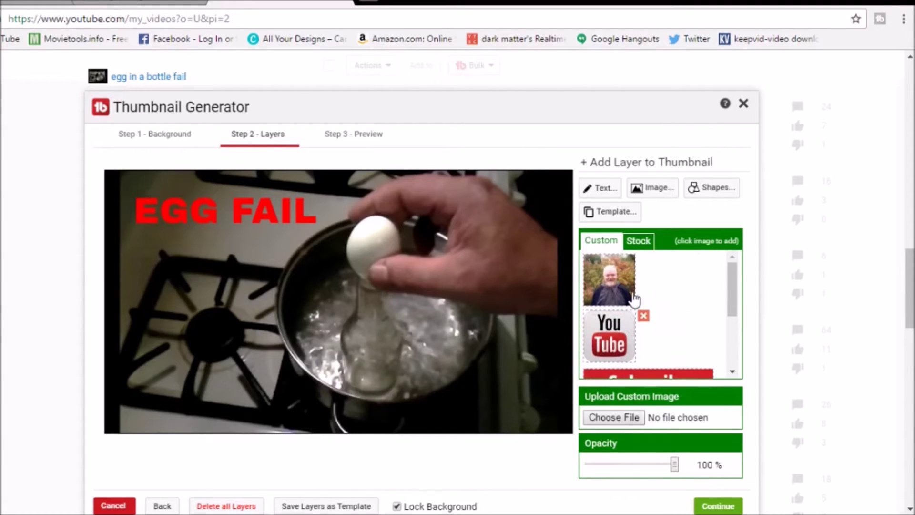
scroll(634, 298, "down", 2)
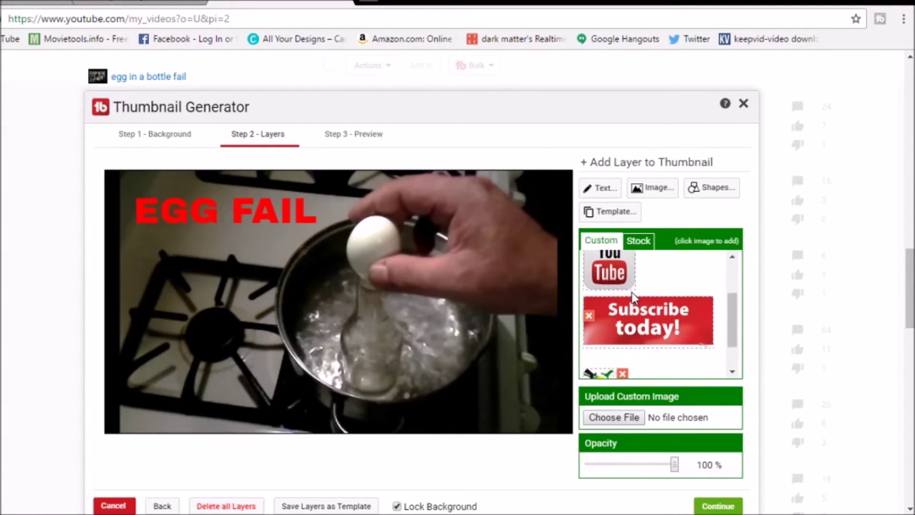
scroll(633, 296, "down", 2)
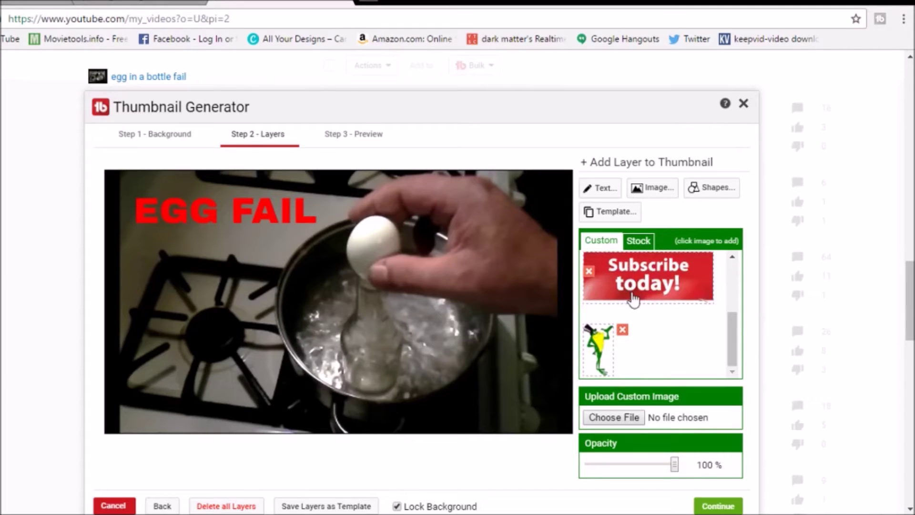
left_click(598, 339)
Step: Shrink the frog and place it on the left side beside the pot
left_click(235, 301)
left_click_drag(235, 300, 296, 334)
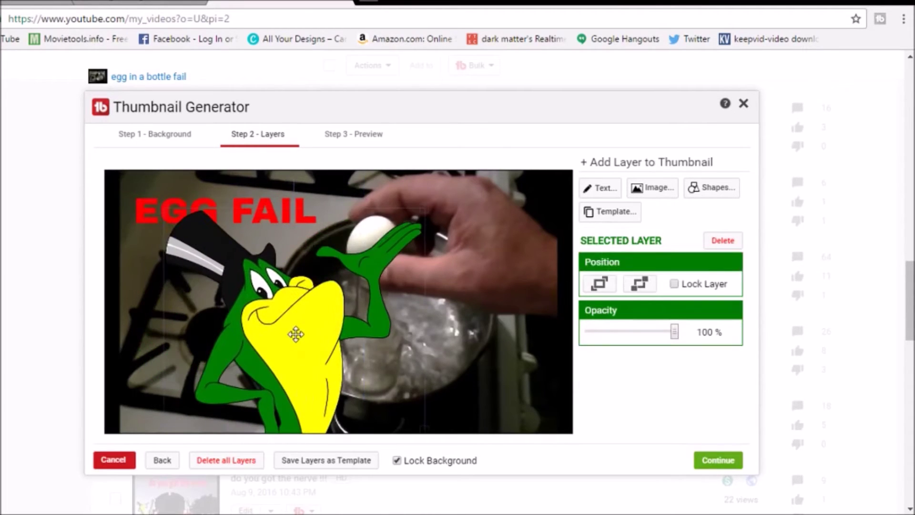
left_click_drag(157, 210, 246, 290)
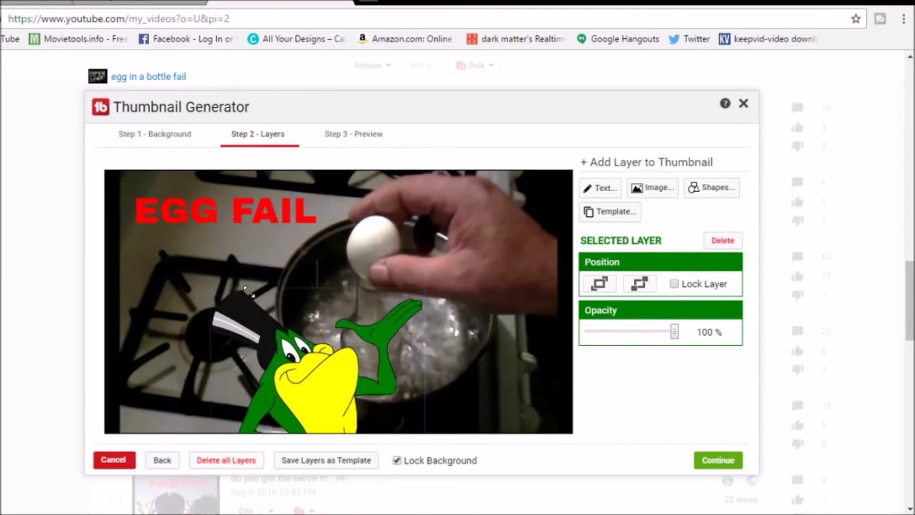
left_click_drag(291, 348, 249, 312)
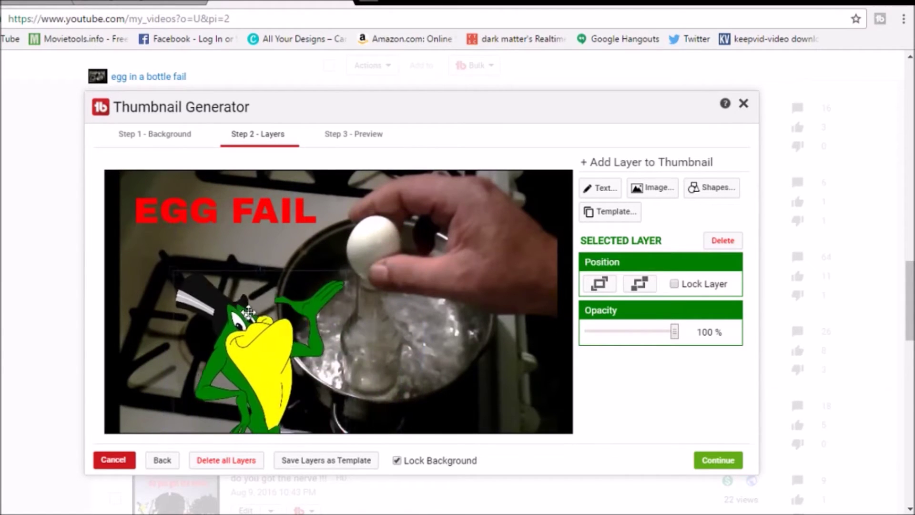
left_click_drag(174, 271, 122, 198)
left_click_drag(174, 241, 196, 277)
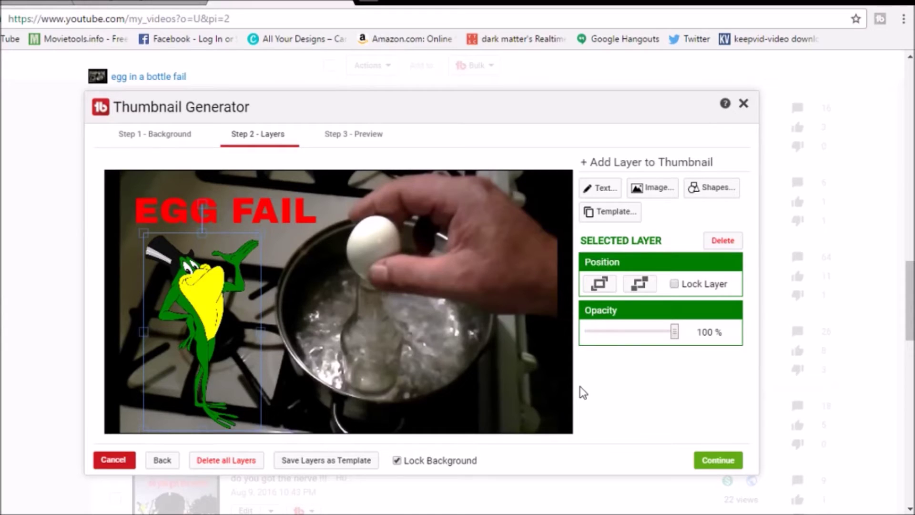
left_click(420, 348)
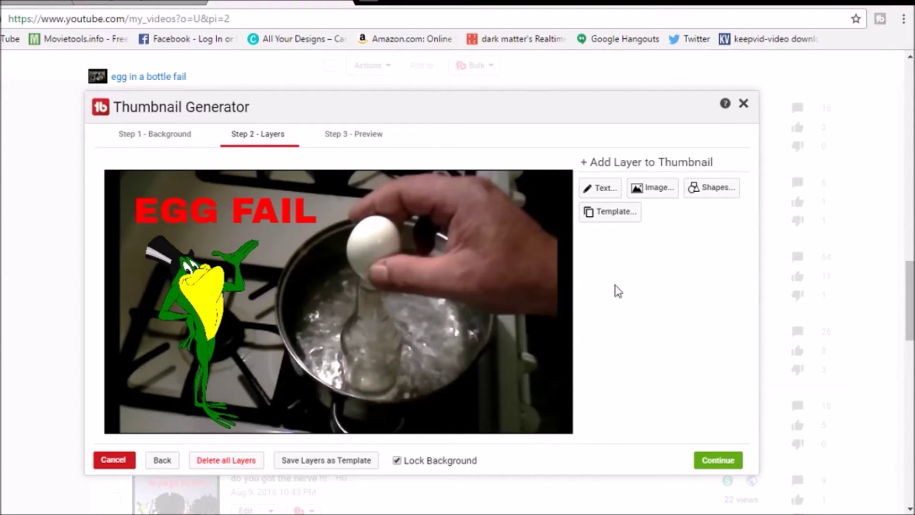
Step: Add the 'Subscribe today!' banner and size it to fill the bottom-right corner
left_click(659, 193)
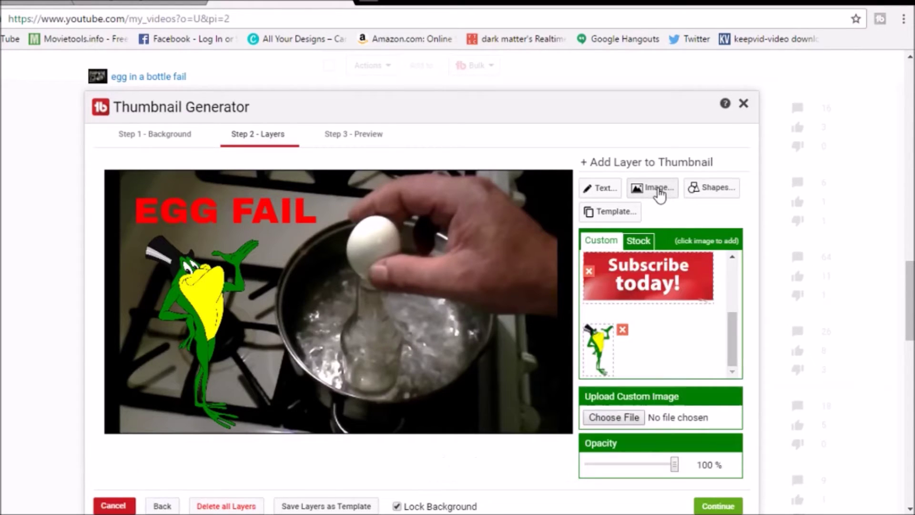
left_click(639, 268)
left_click_drag(234, 210, 423, 350)
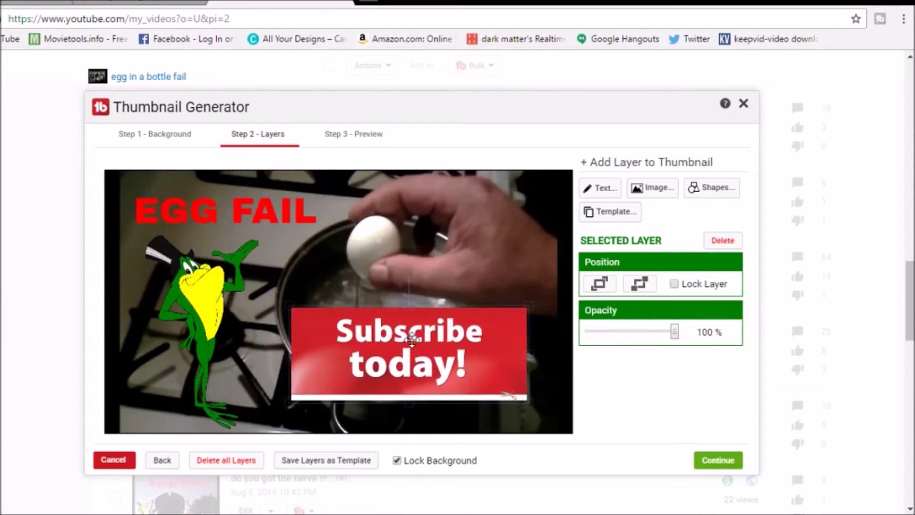
left_click(296, 310)
left_click(359, 338)
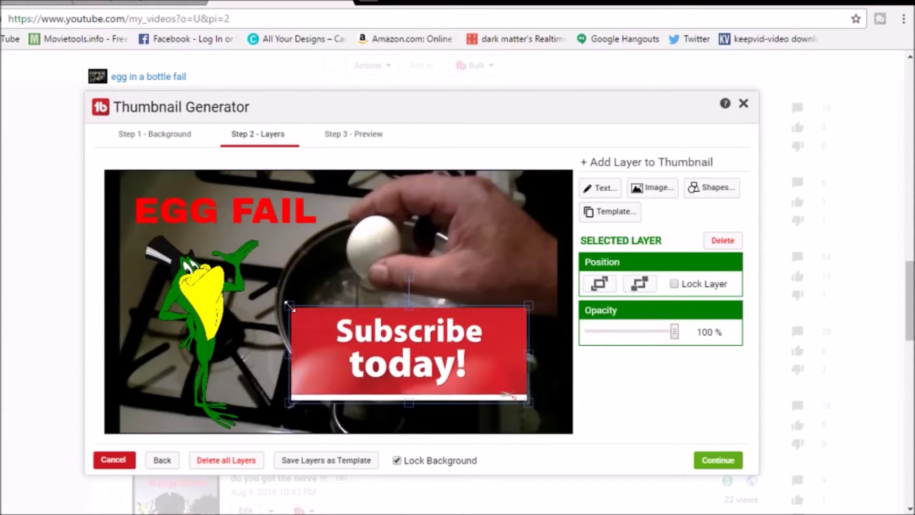
left_click_drag(289, 305, 416, 357)
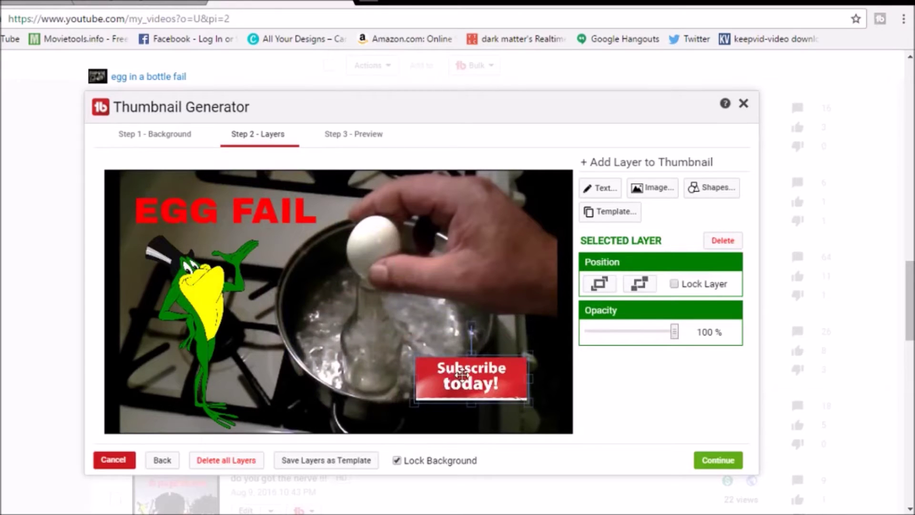
left_click_drag(461, 374, 509, 408)
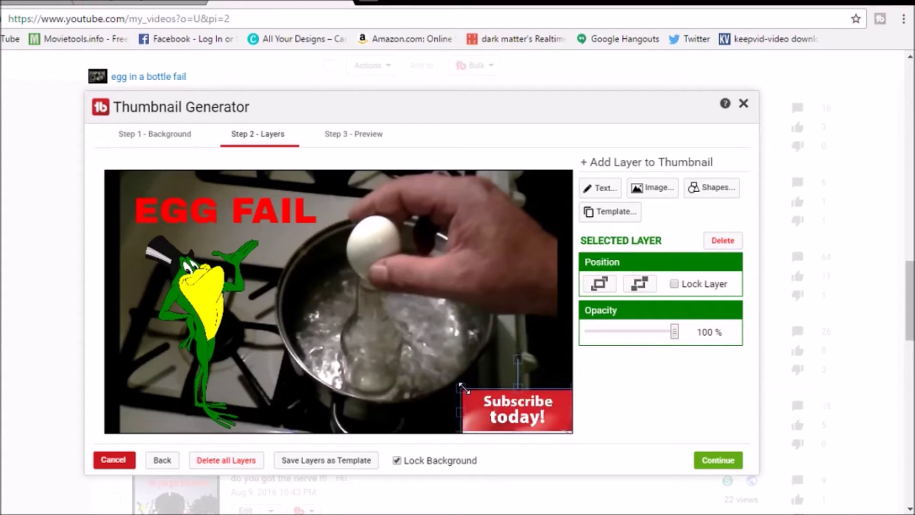
left_click_drag(464, 389, 373, 355)
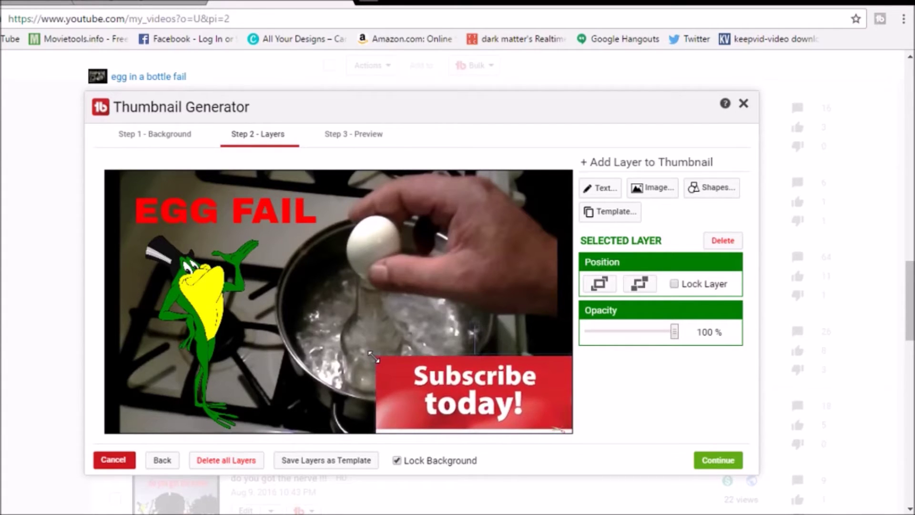
left_click(327, 384)
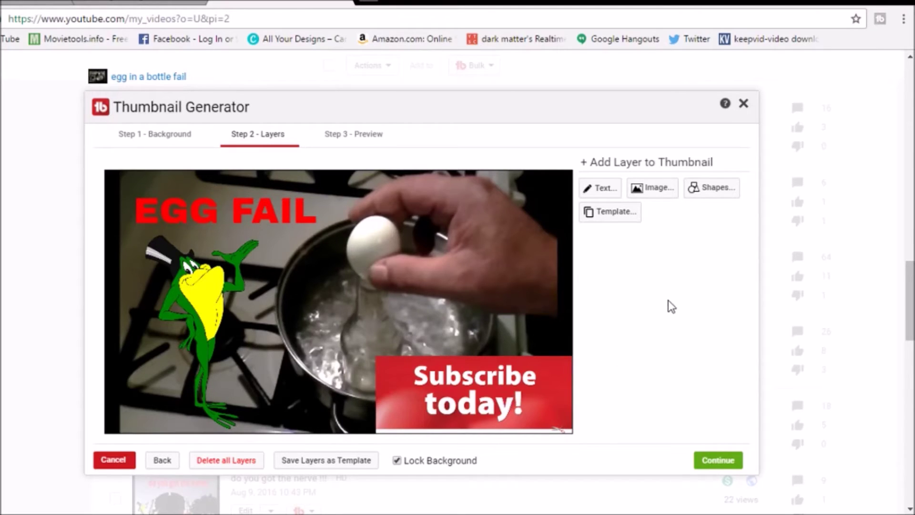
Step: Add a small YouTube logo at the bottom, just left of the Subscribe banner
left_click(657, 193)
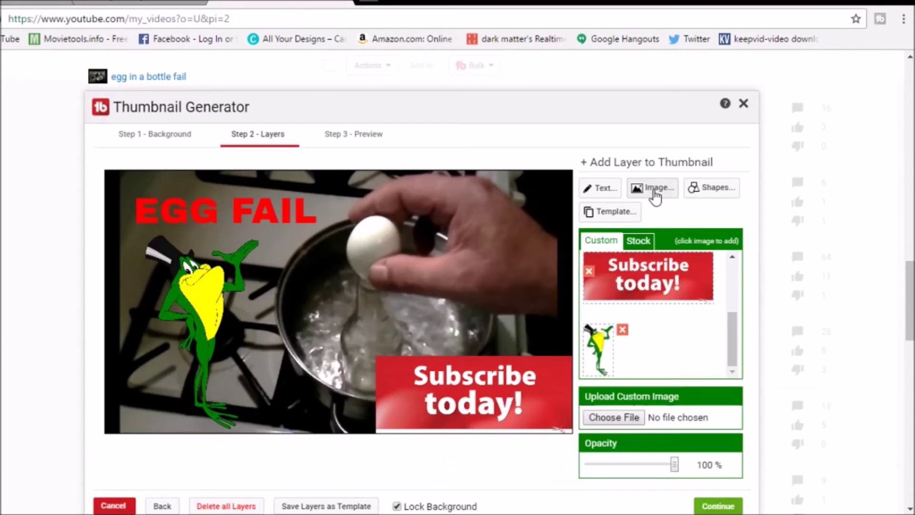
scroll(657, 303, "up", 3)
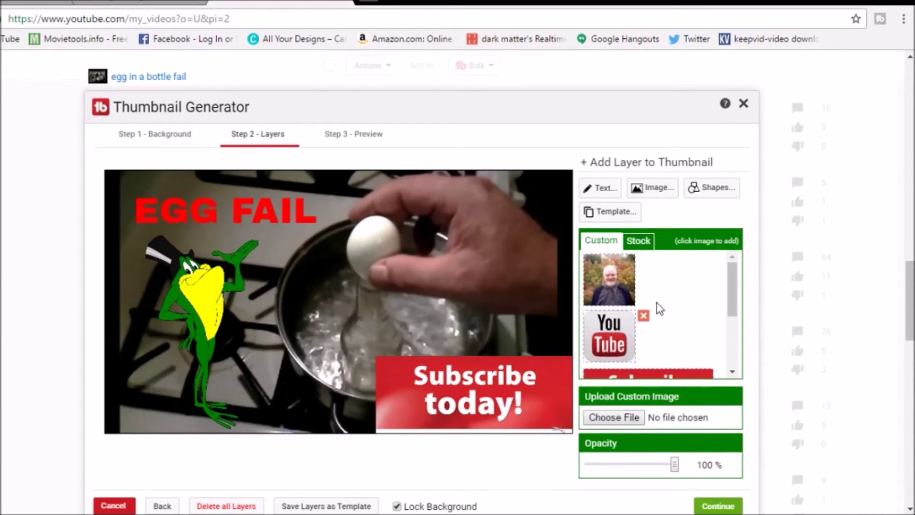
left_click(602, 328)
left_click_drag(344, 235, 218, 246)
left_click_drag(292, 286, 275, 275)
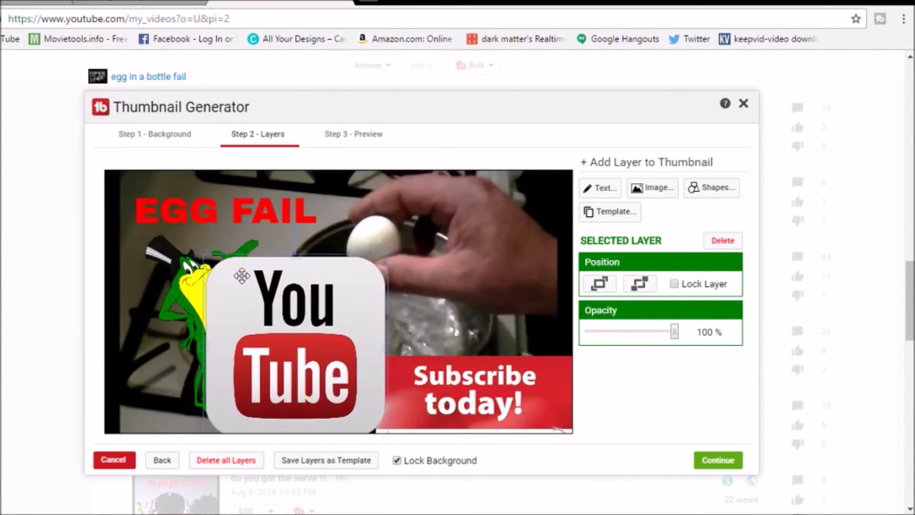
left_click_drag(202, 252, 314, 339)
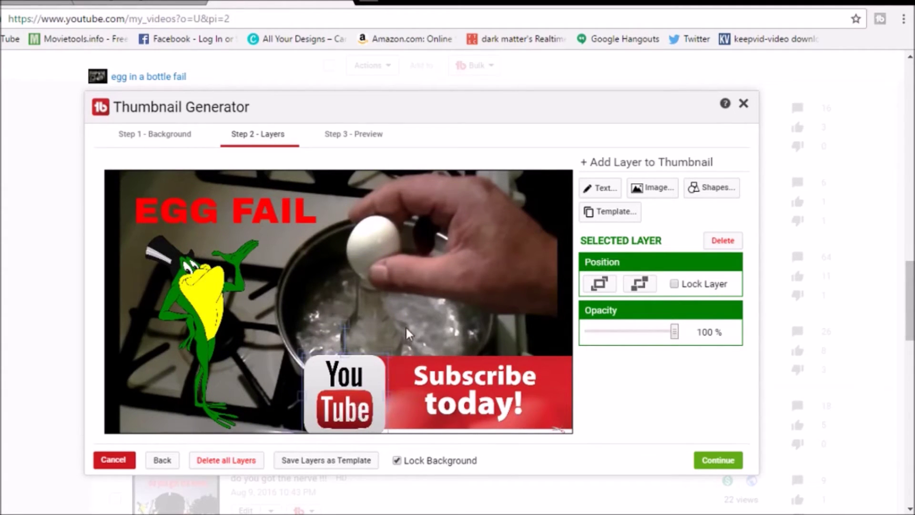
left_click(420, 248)
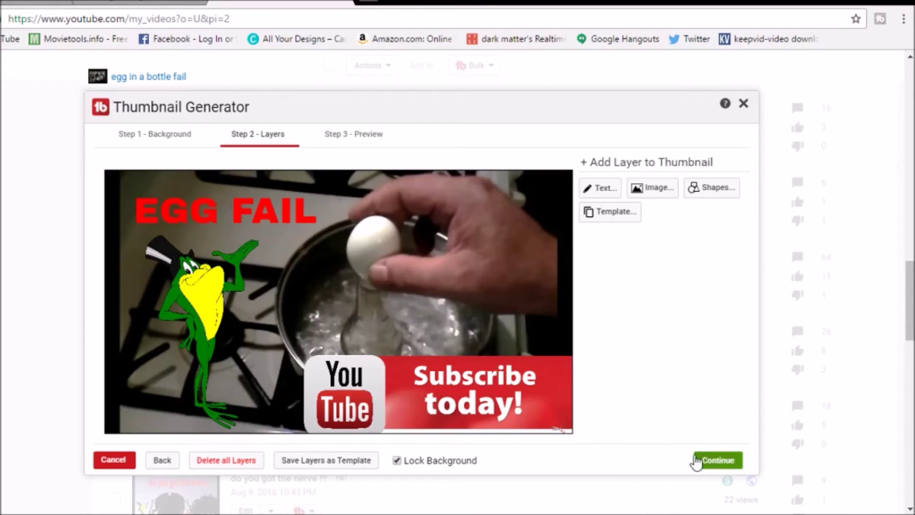
Step: Preview the finished thumbnail, then Save & Publish it and confirm with OK
left_click(358, 138)
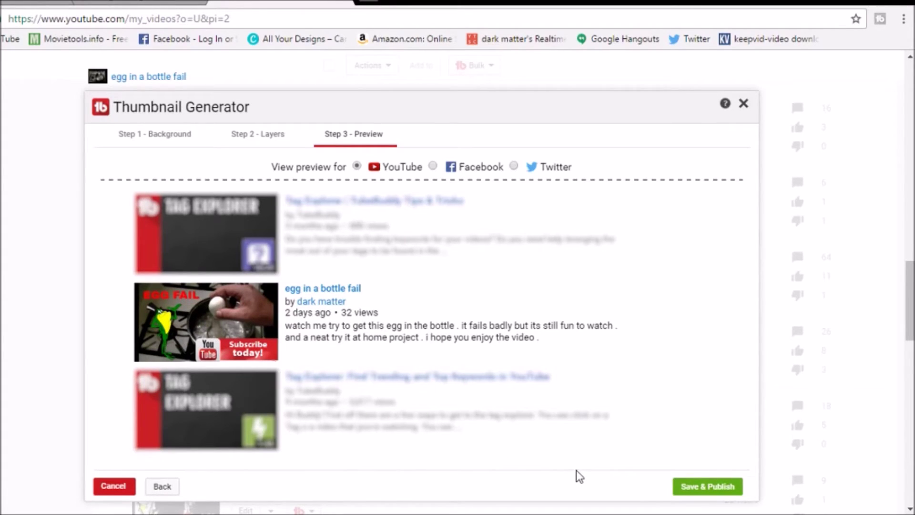
left_click(729, 486)
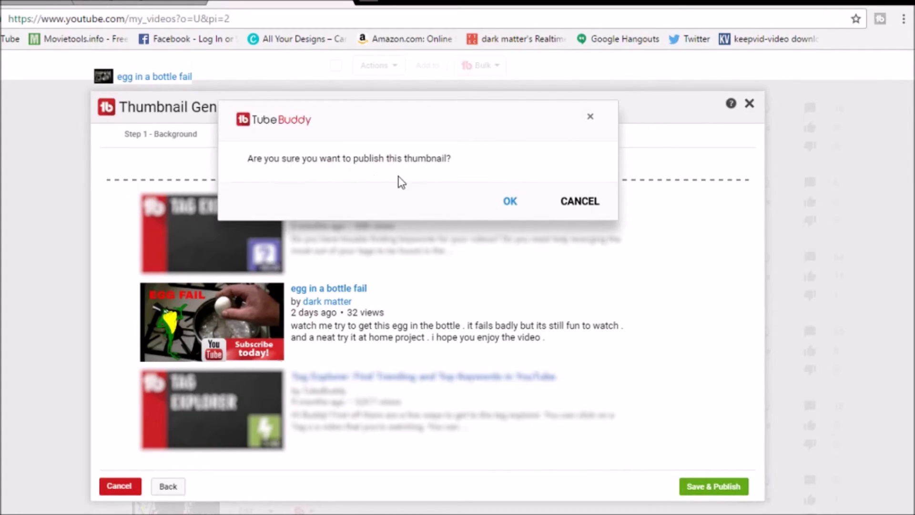
left_click(510, 202)
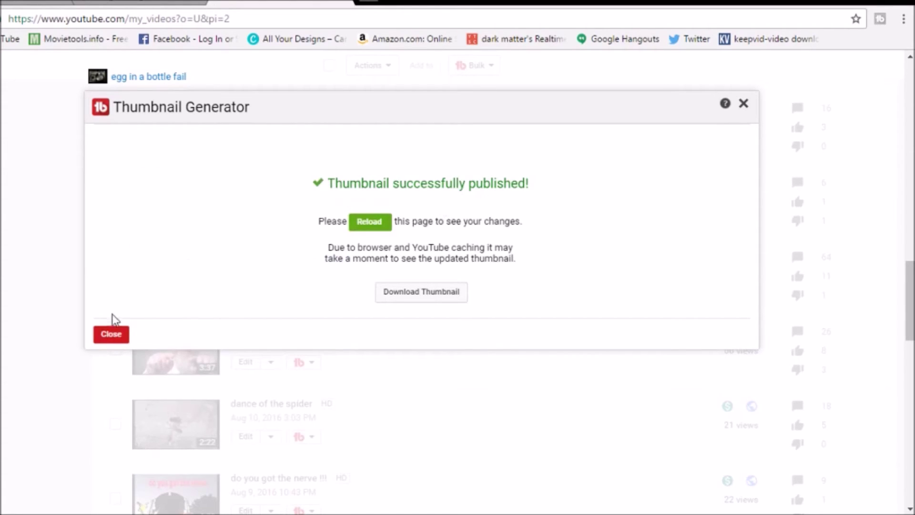
Step: Close the Thumbnail Generator and scroll the uploads list to locate 'egg in a bottle fail'
left_click(113, 336)
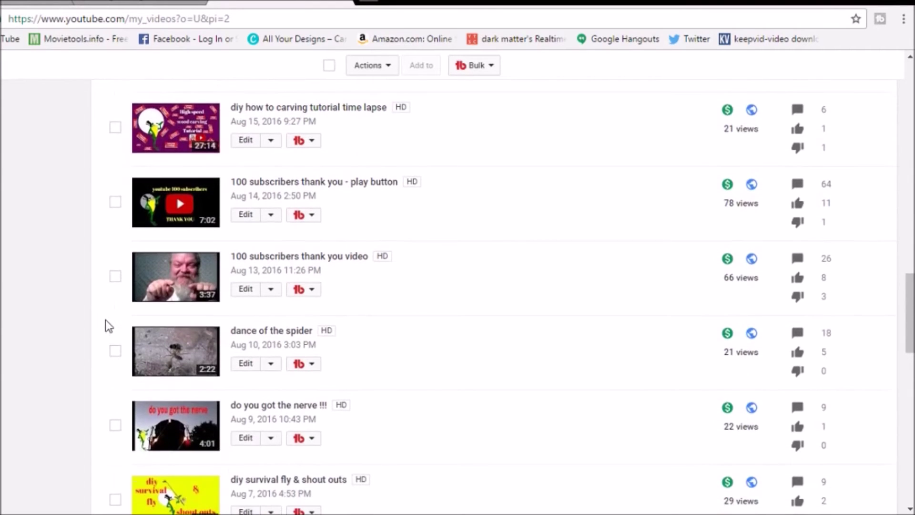
scroll(110, 326, "down", 14)
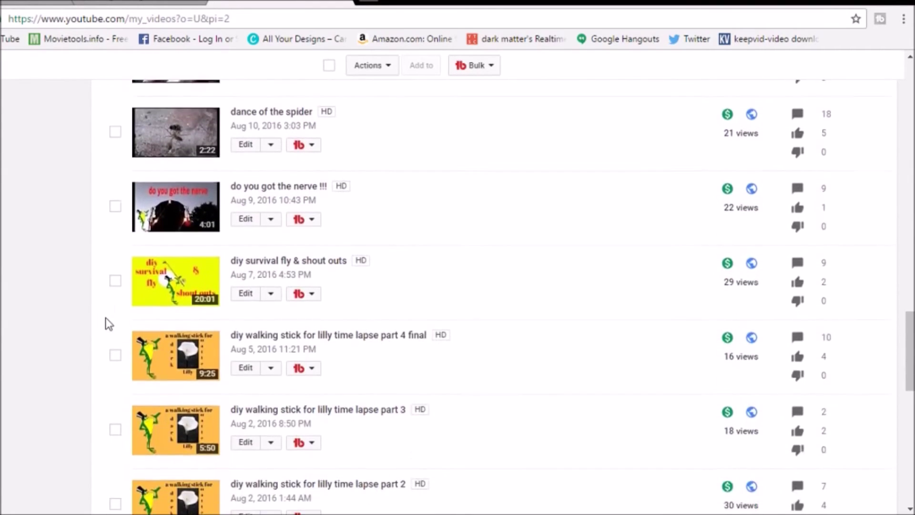
scroll(109, 323, "up", 15)
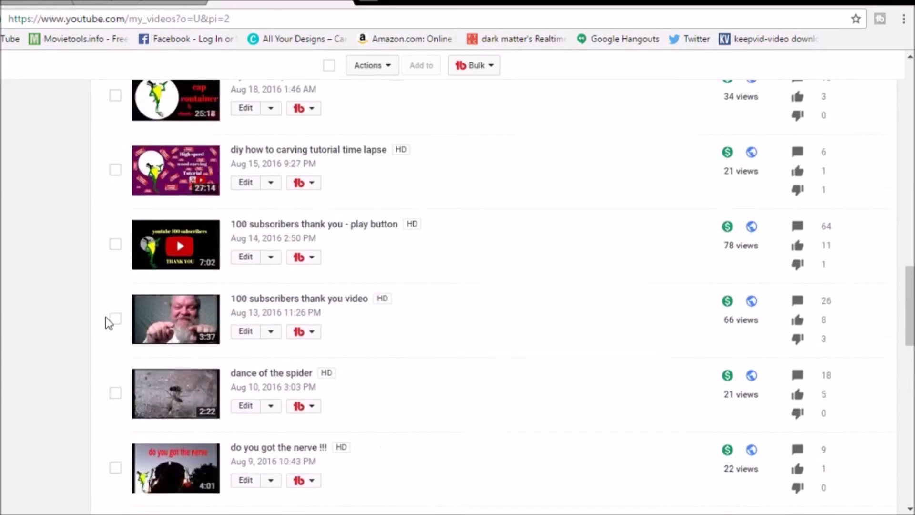